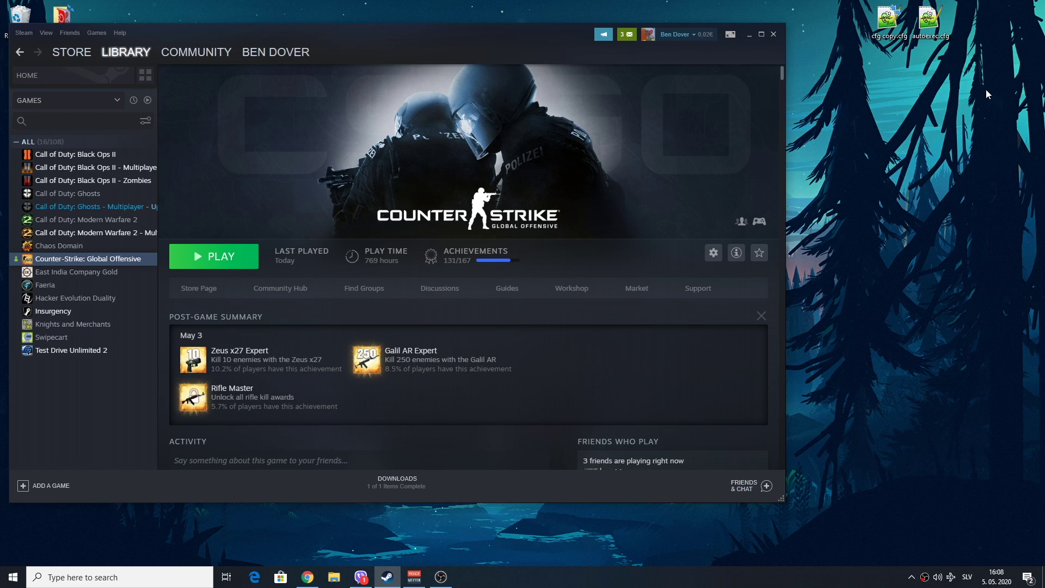
# Move the Steam window, then browse Counter-Strike: Global Offensive's local files via Manage.
pyautogui.moveTo(263, 31); pyautogui.dragTo(389, 44)
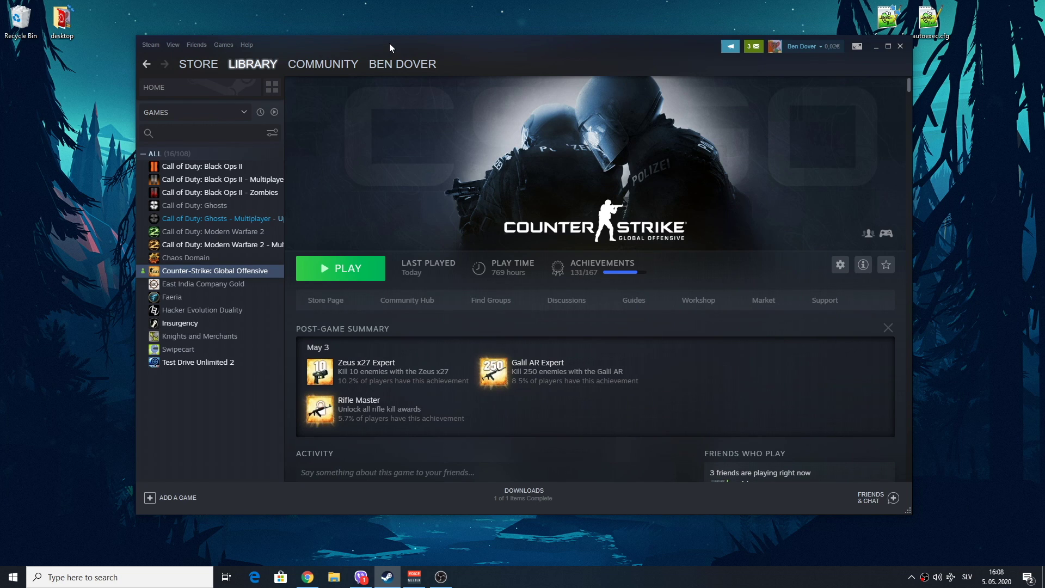
pyautogui.rightClick(231, 274)
pyautogui.moveTo(251, 328)
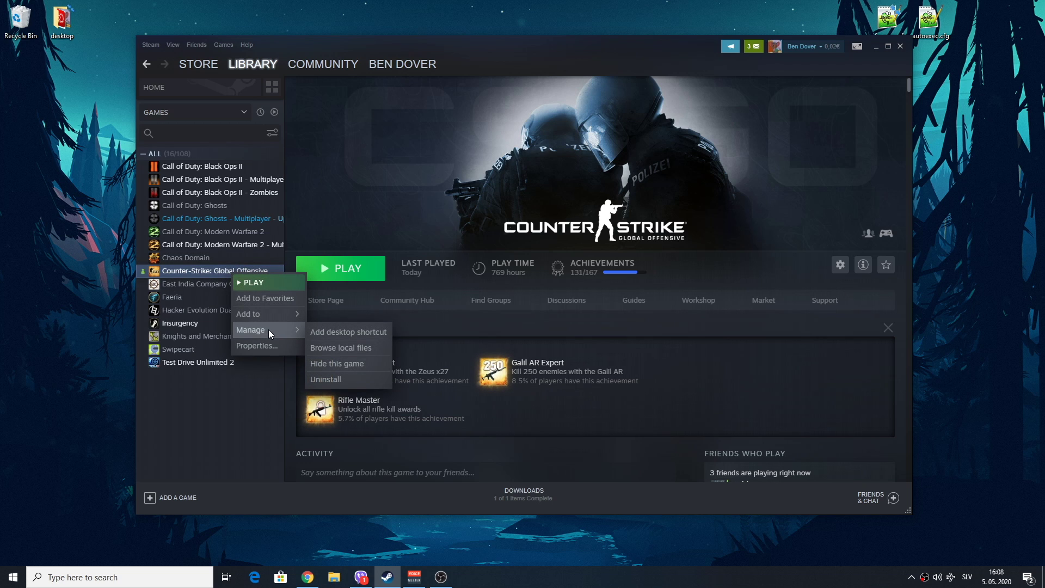
pyautogui.rightClick(204, 274)
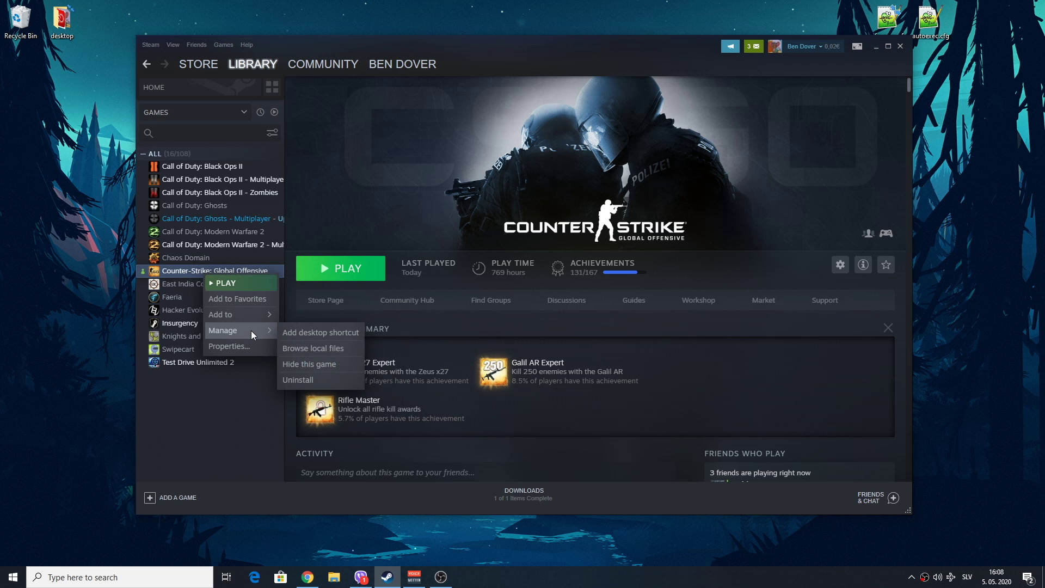
pyautogui.click(331, 347)
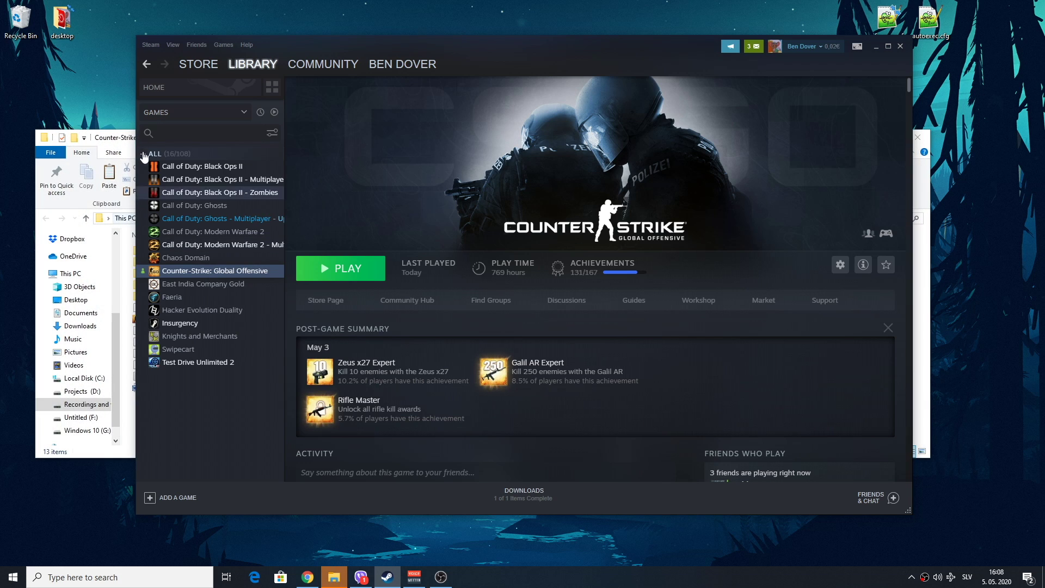
# Enter the csgo folder to show its materials and models folders.
pyautogui.click(132, 143)
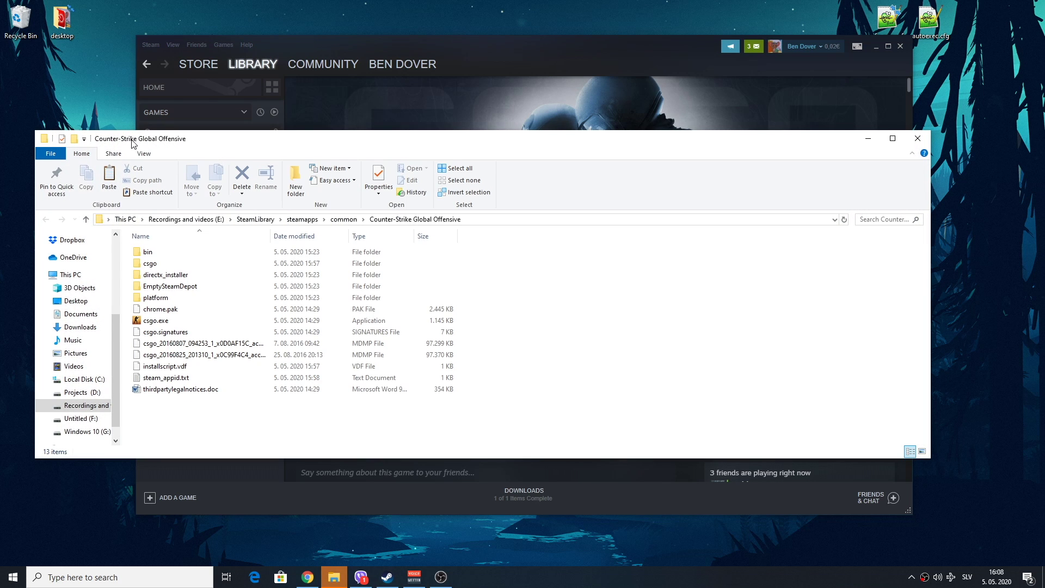
pyautogui.doubleClick(176, 264)
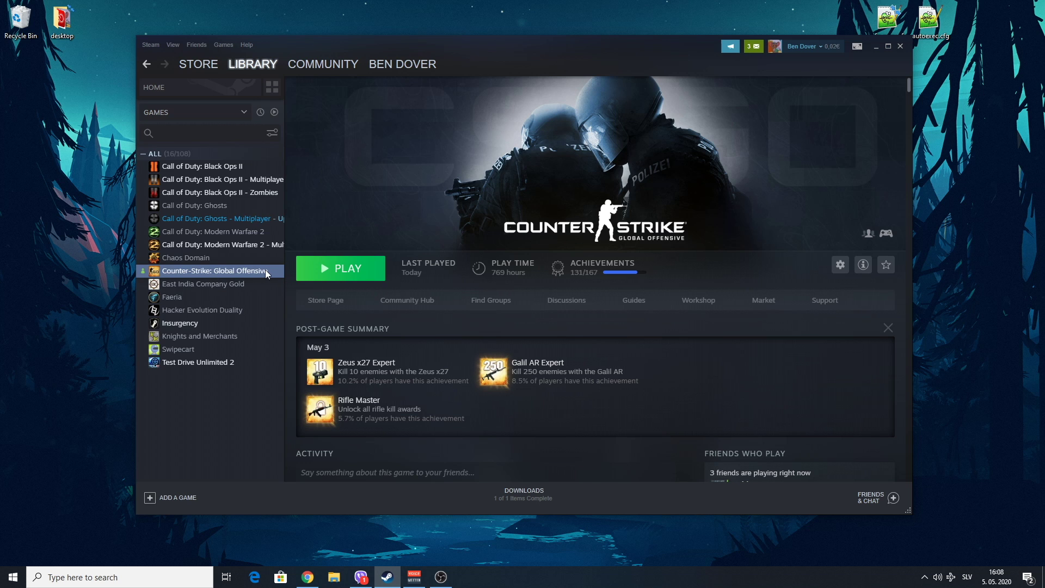
# Show Counter-Strike: Global Offensive's Properties on the Local Files section with file verification.
pyautogui.rightClick(265, 271)
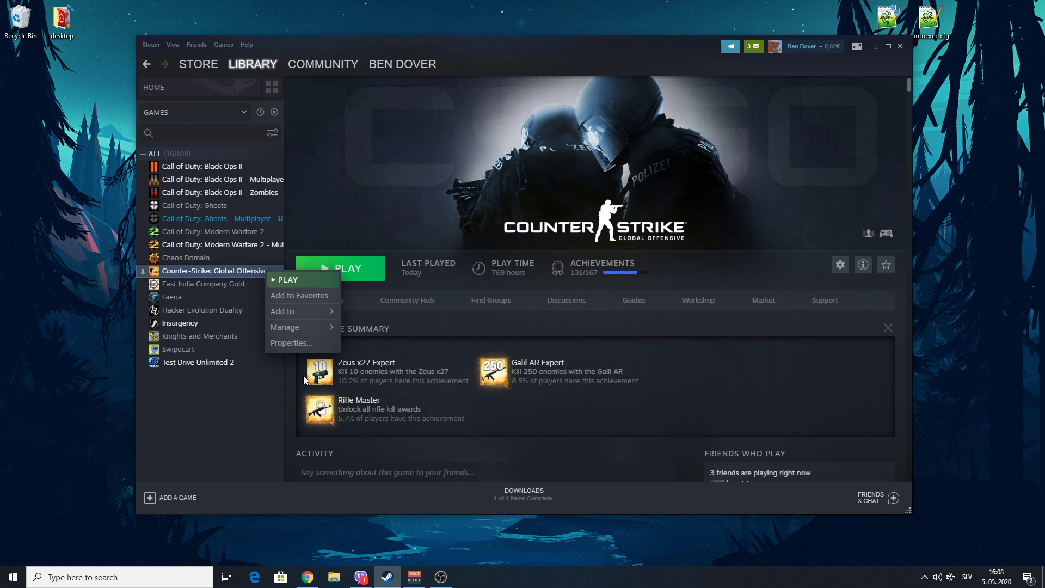
pyautogui.click(307, 341)
pyautogui.click(497, 136)
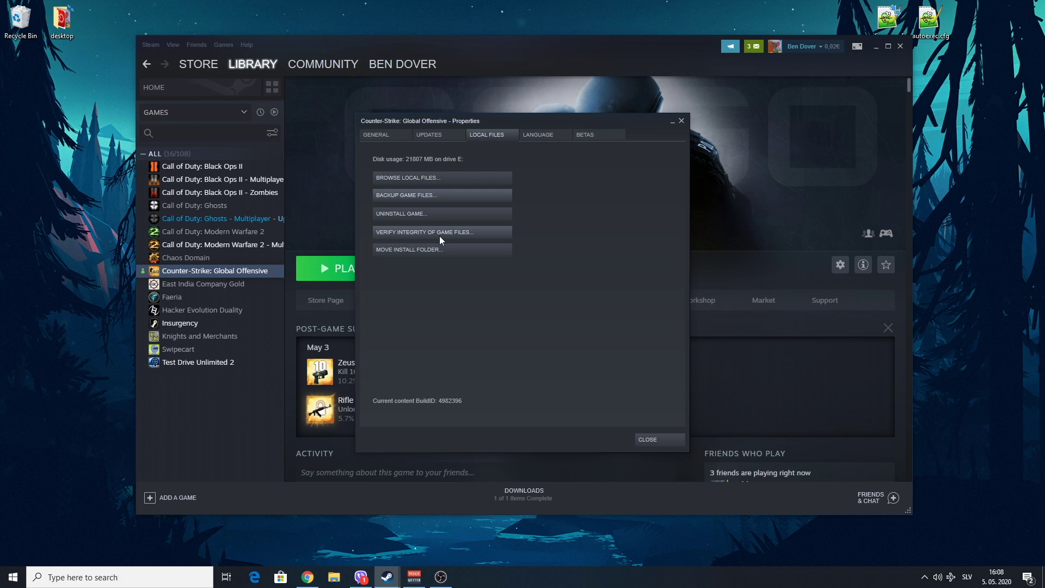
pyautogui.click(654, 441)
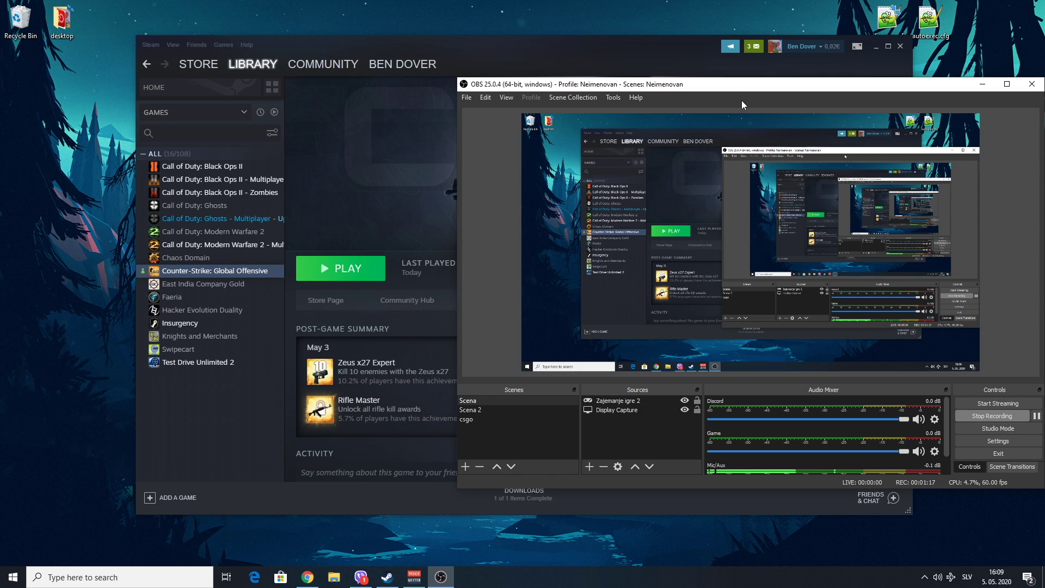
pyautogui.click(983, 84)
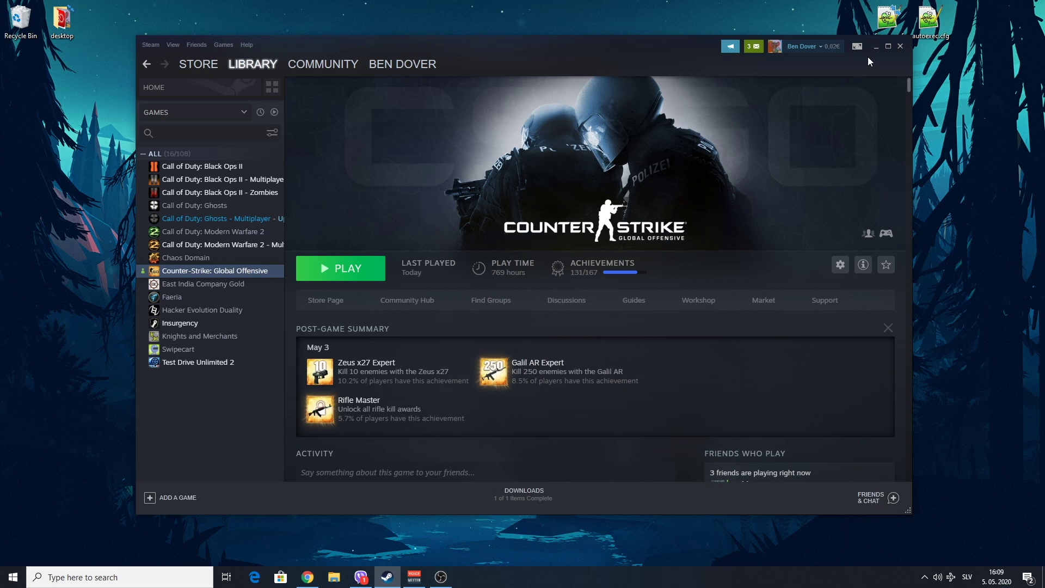